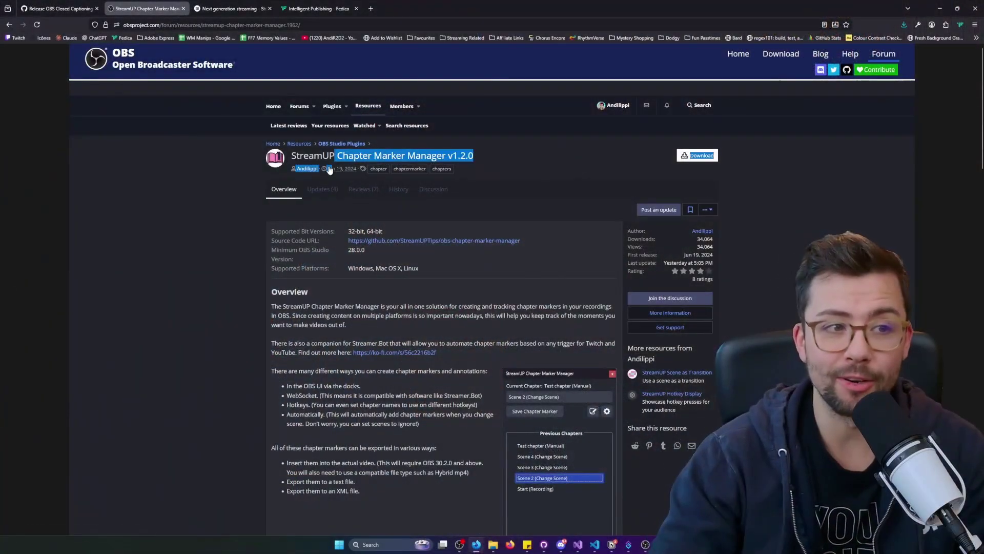
Select the StreamUP Chapter Marker Manager v1.2.0 title on the forum plugin page.
left_click_drag(329, 169, 330, 153)
triple_click(330, 152)
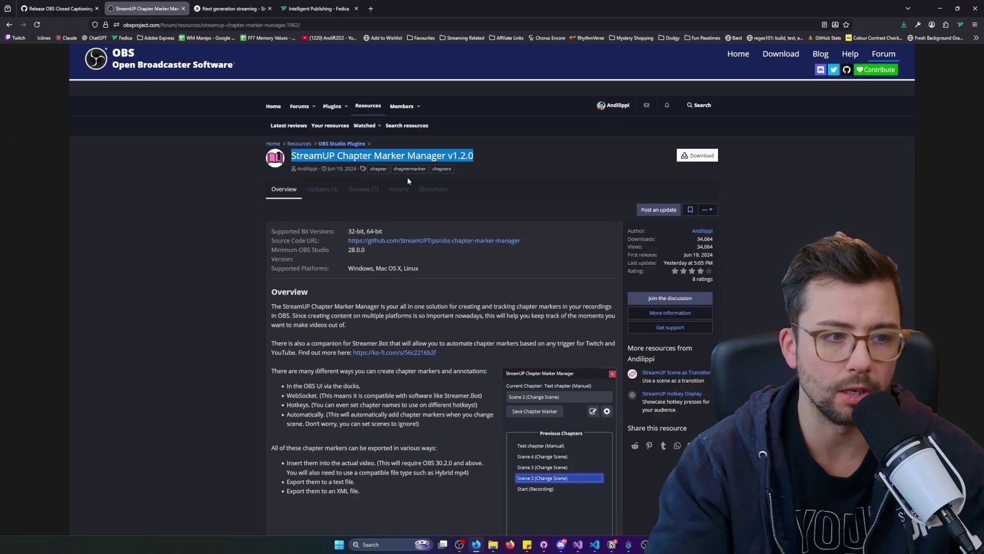
triple_click(358, 159)
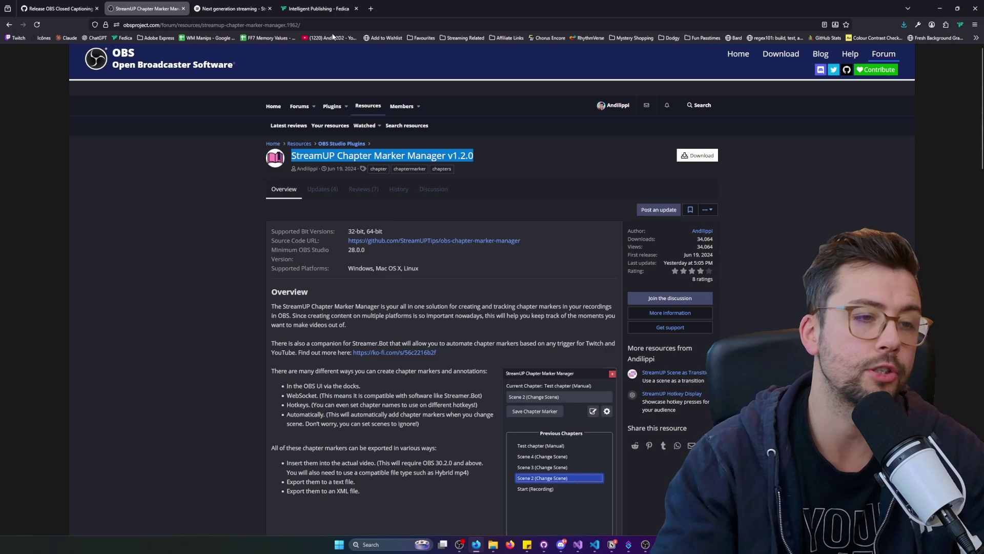
left_click(323, 189)
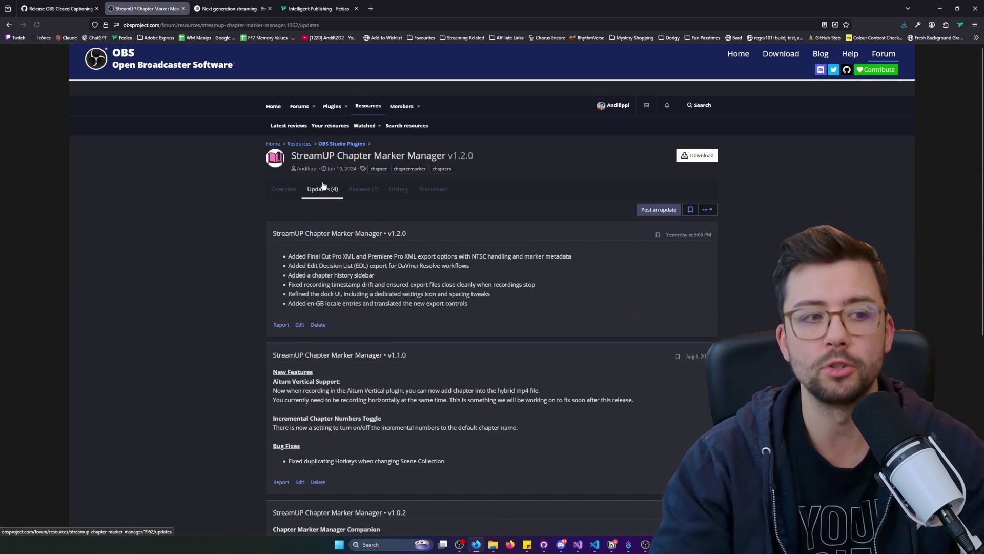
triple_click(338, 260)
triple_click(339, 260)
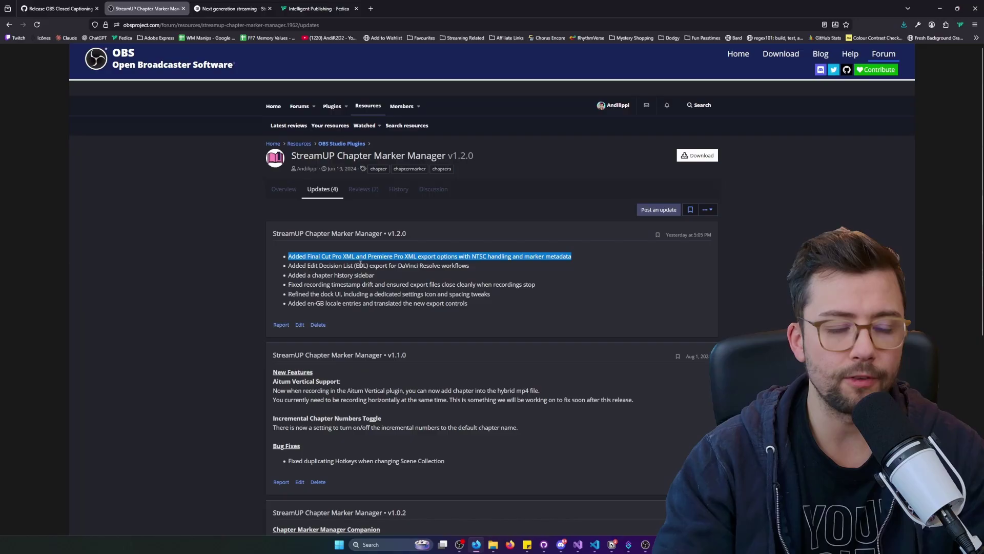
triple_click(365, 256)
triple_click(370, 255)
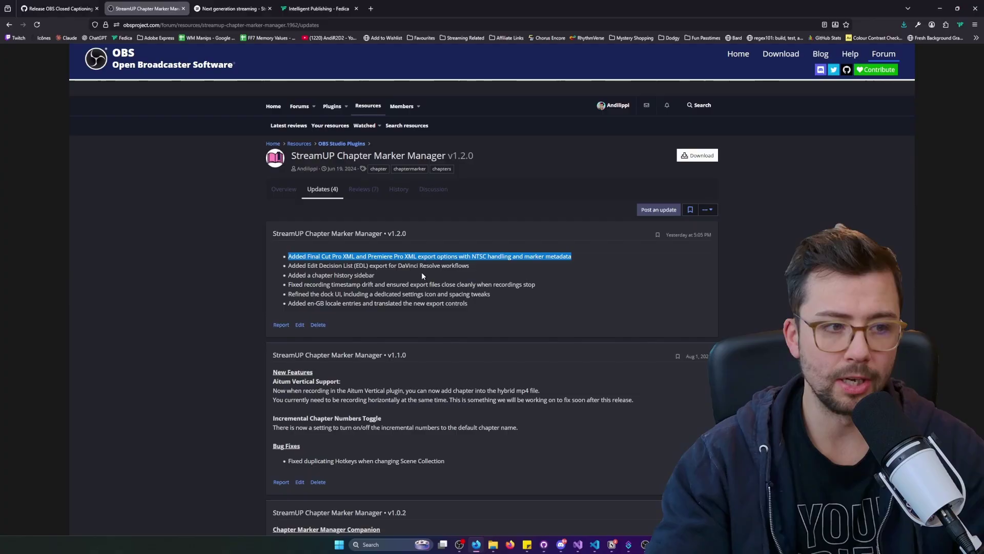
triple_click(359, 275)
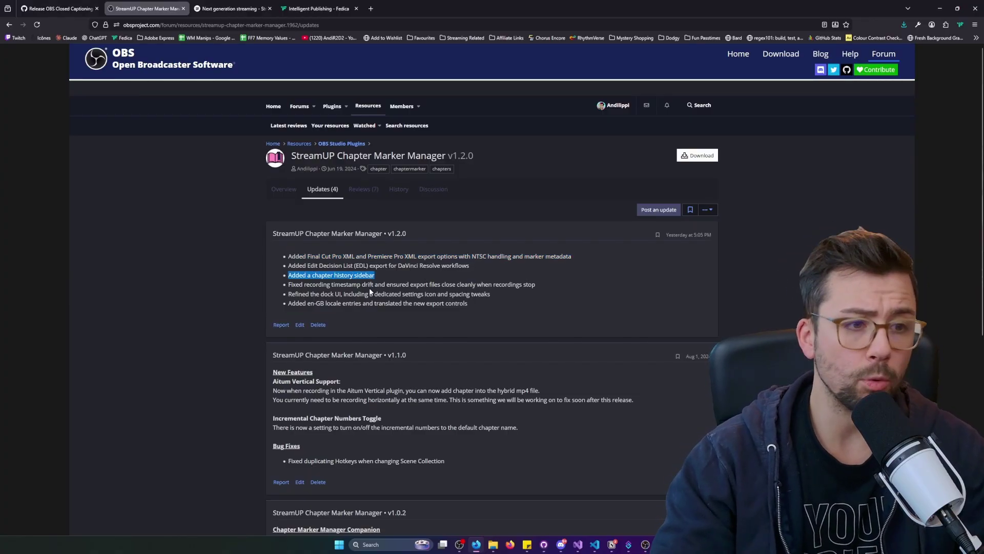
triple_click(369, 287)
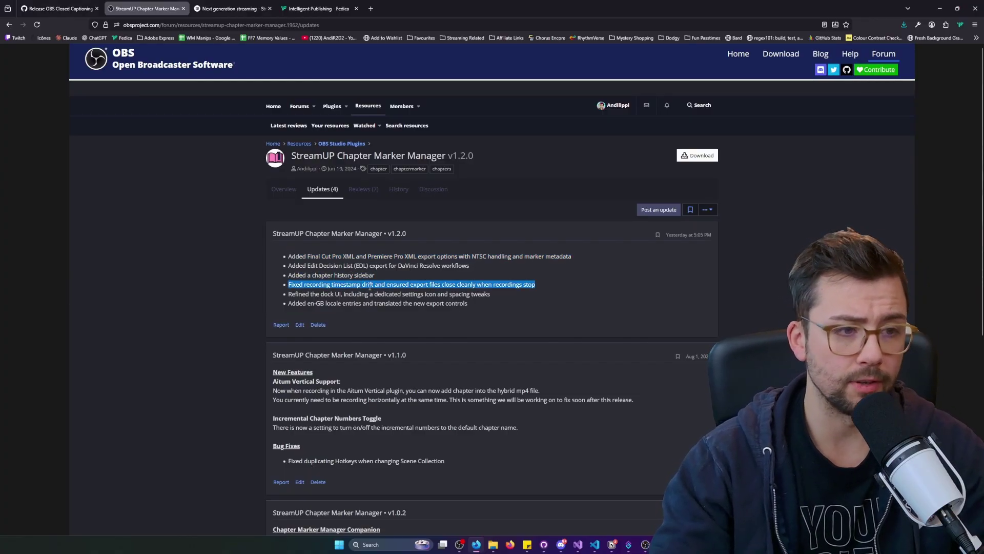
triple_click(370, 287)
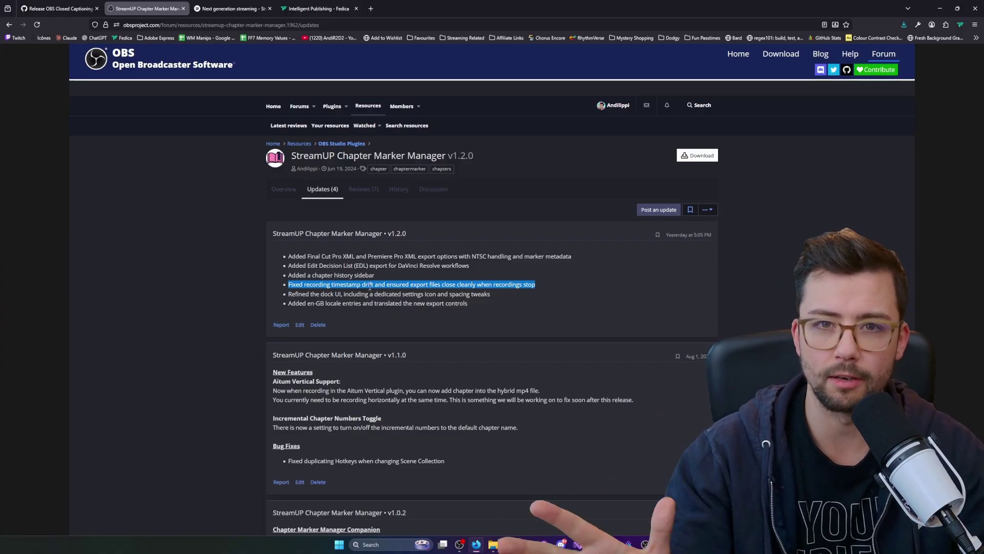
triple_click(370, 293)
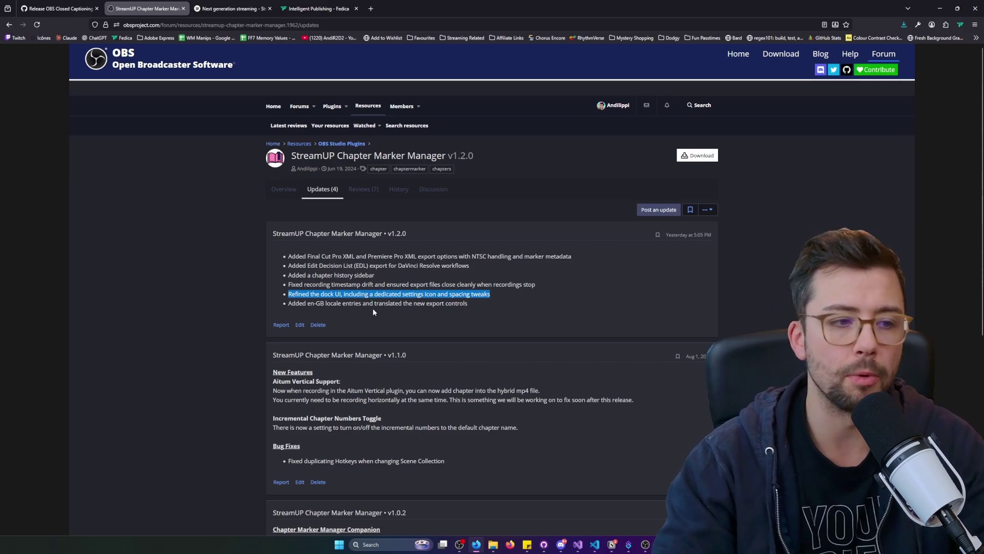
triple_click(374, 303)
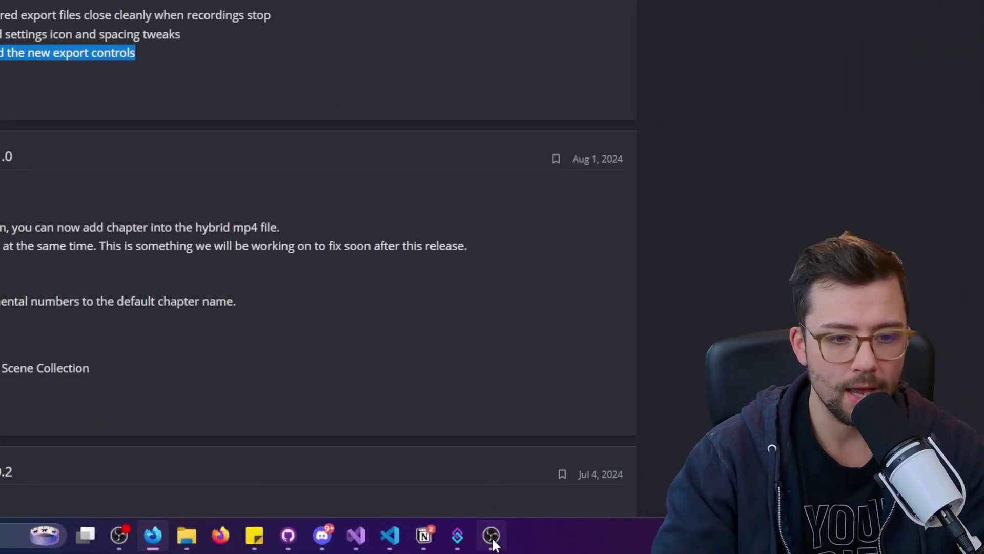
In OBS, dock the StreamUP Chapter Marker Manager panel beside the Audio Mixer and widen it.
left_click(492, 537)
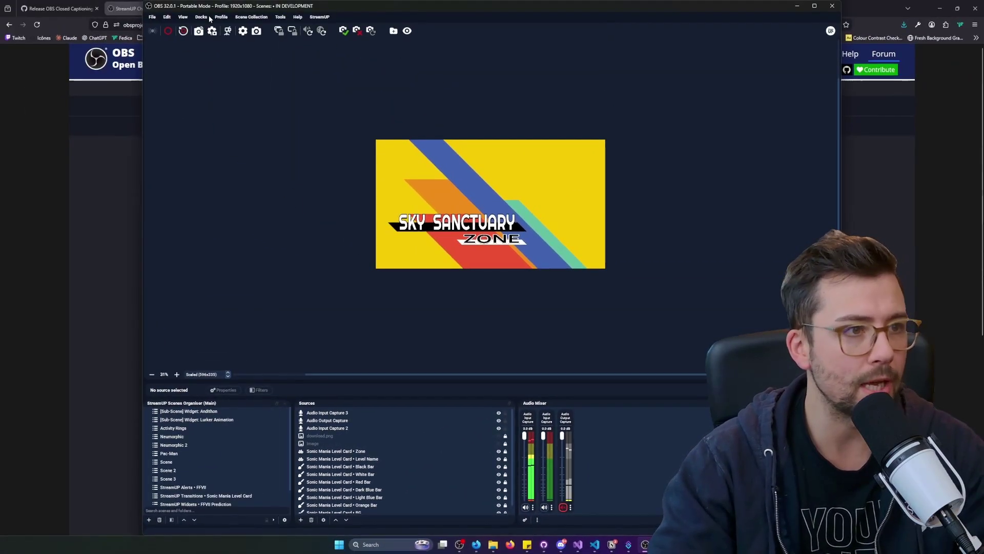
left_click(208, 17)
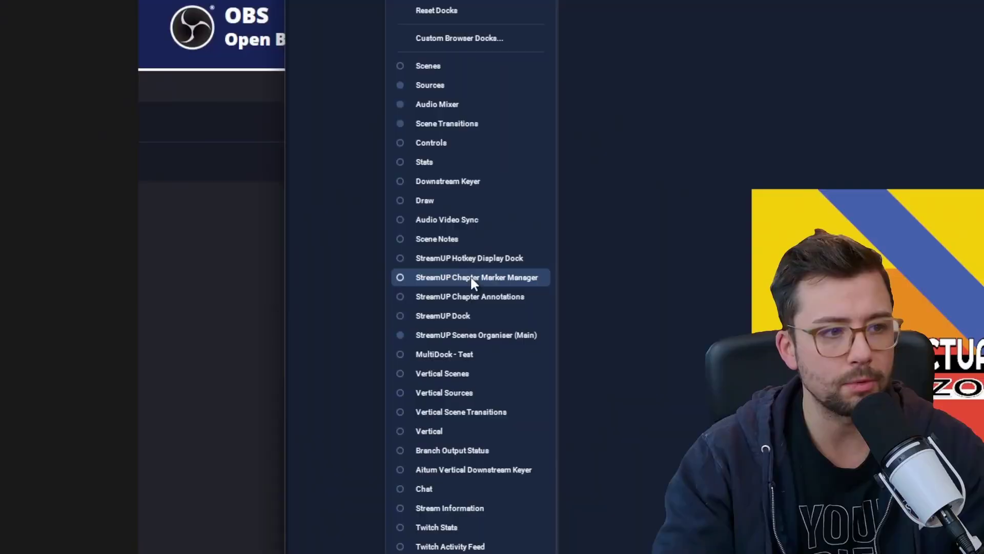
left_click(277, 197)
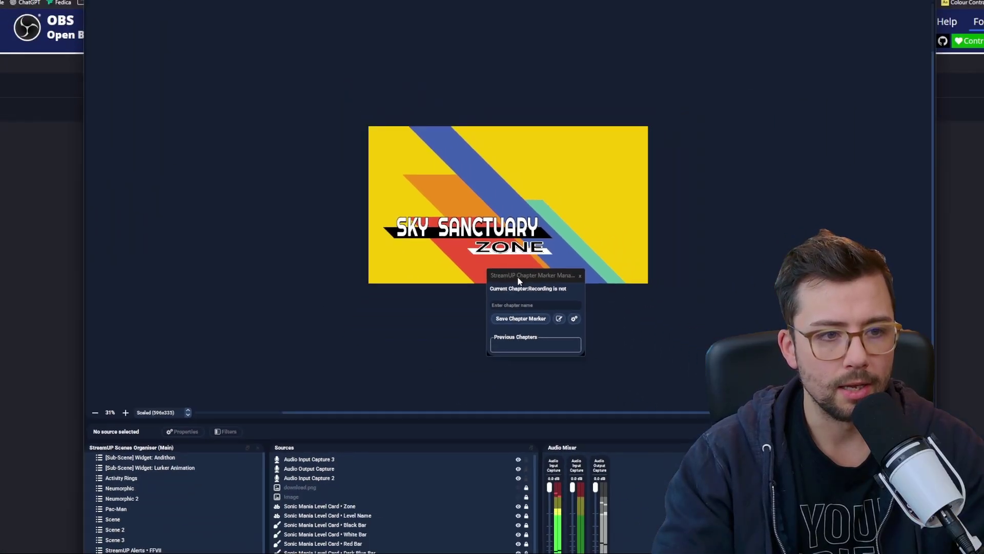
left_click_drag(626, 356, 511, 448)
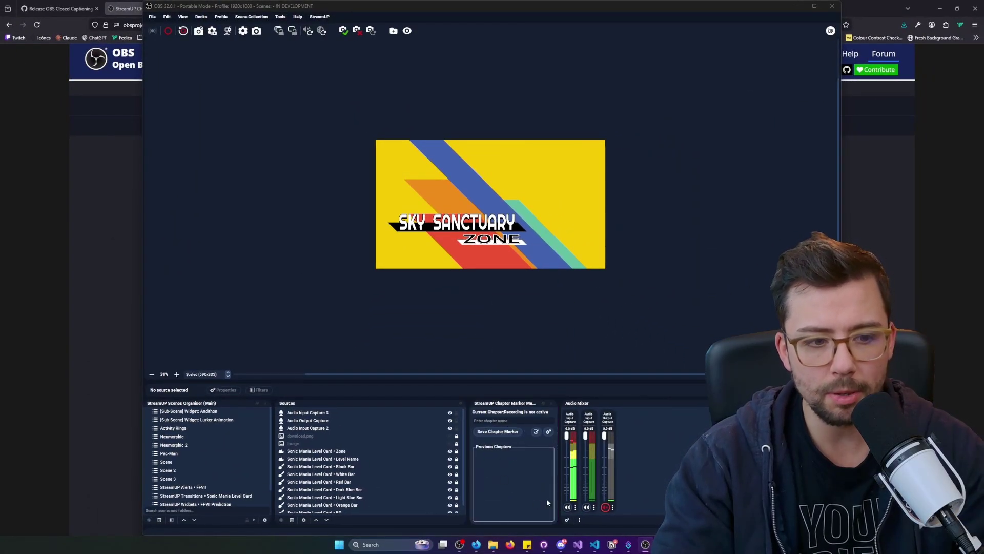
left_click_drag(561, 485, 583, 483)
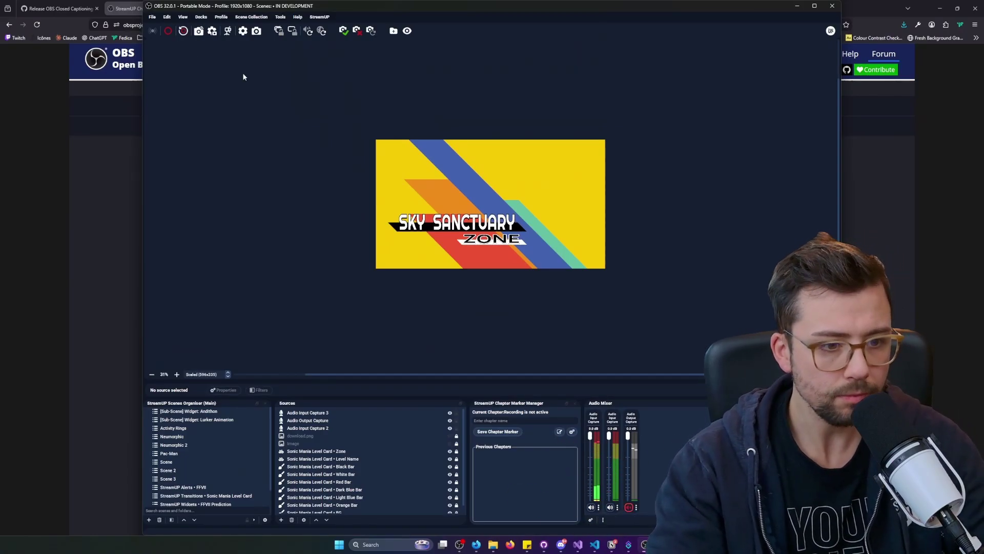
Dock the chapter annotations window, then enable Full Chapter History in the plugin settings and save.
left_click(559, 431)
mouse_move(488, 267)
left_mouse_down()
mouse_move(592, 458)
mouse_move(649, 460)
left_mouse_up()
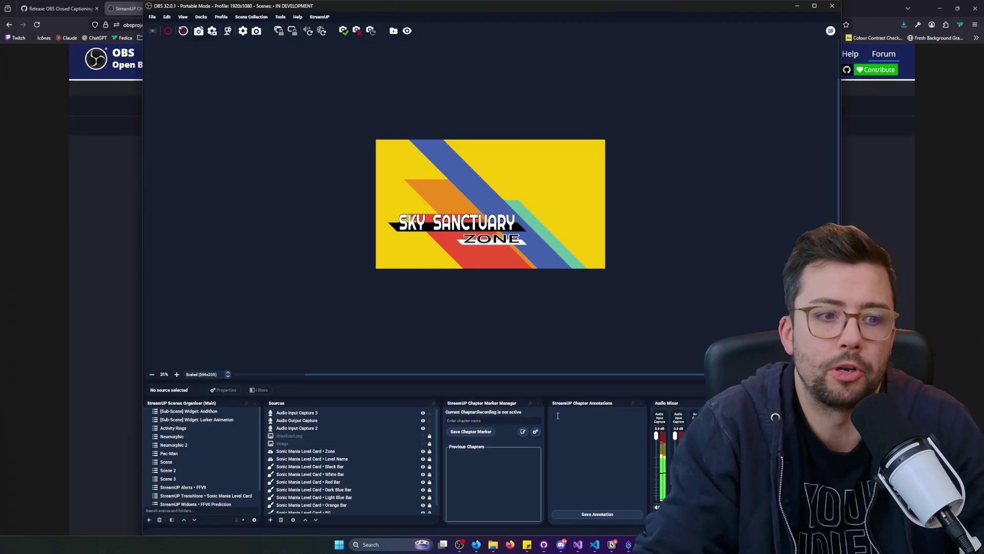
left_click(537, 433)
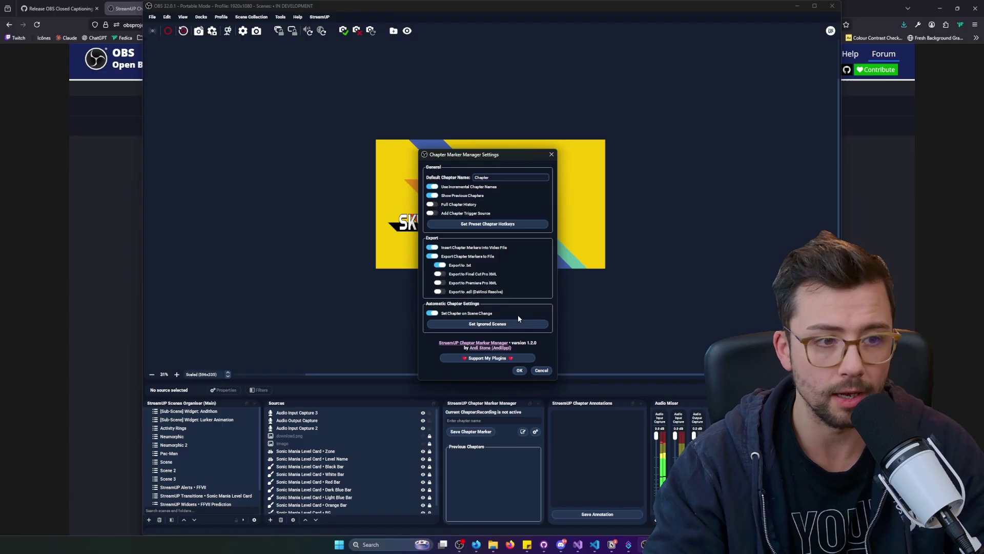
left_click(432, 205)
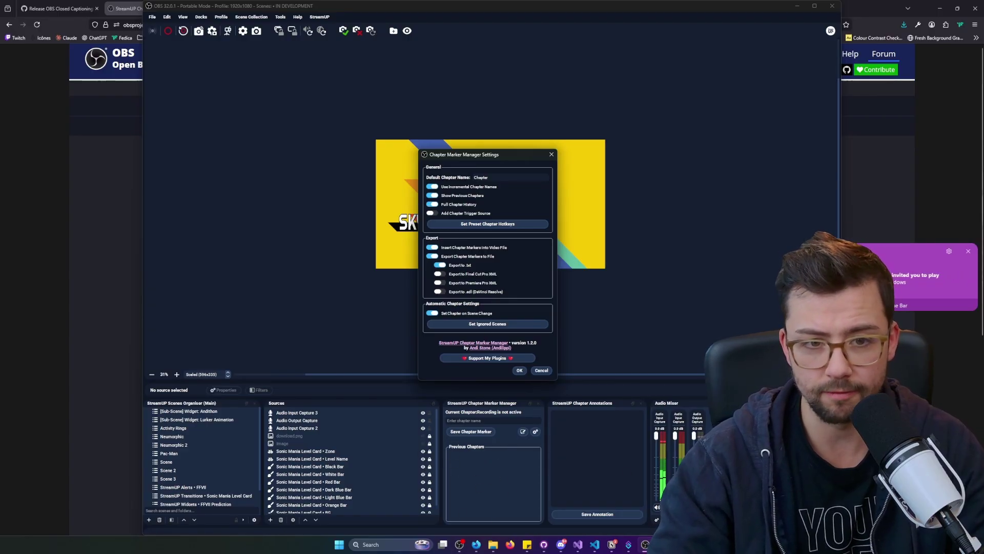
left_click(968, 252)
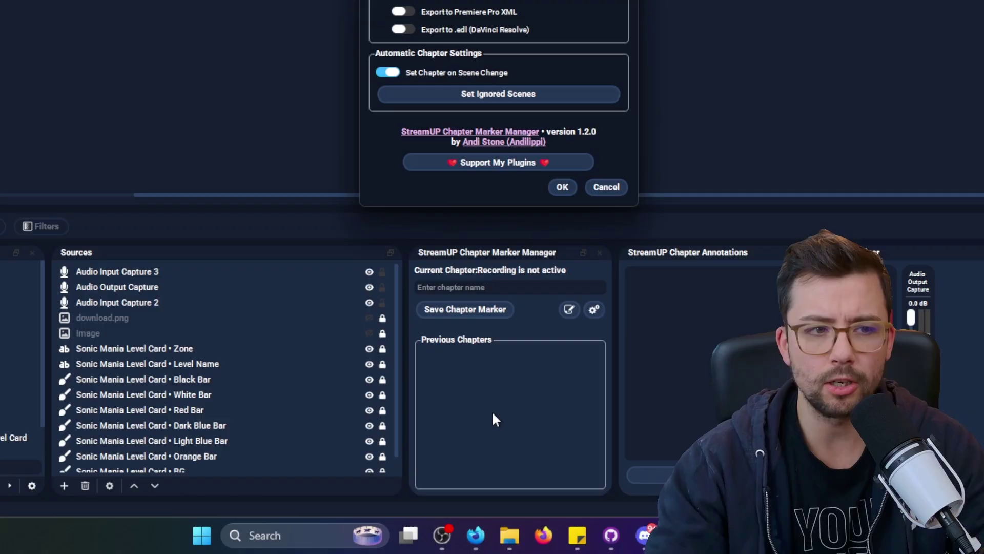
left_click(564, 187)
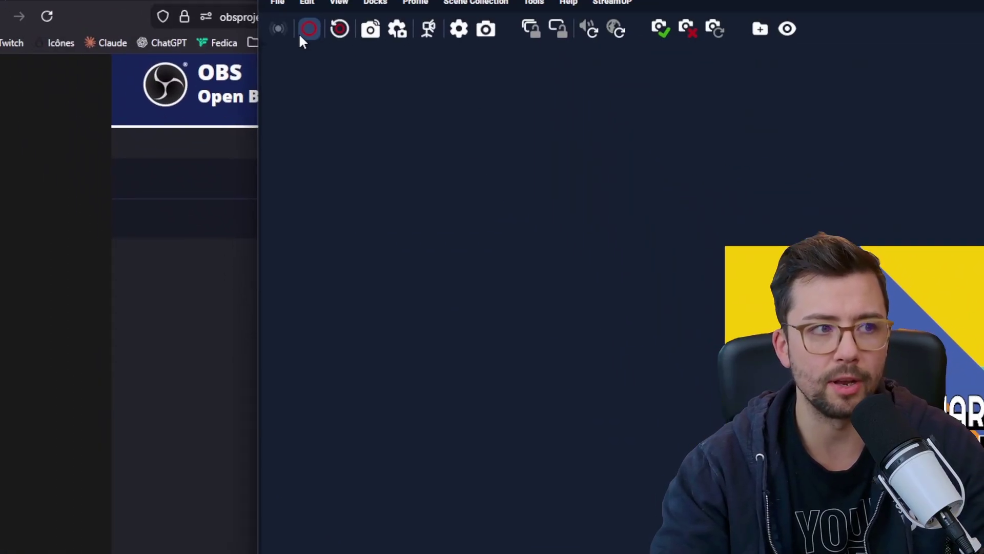
Start a test recording and save chapter markers 'Chapter 1' and 'test'.
left_click(305, 33)
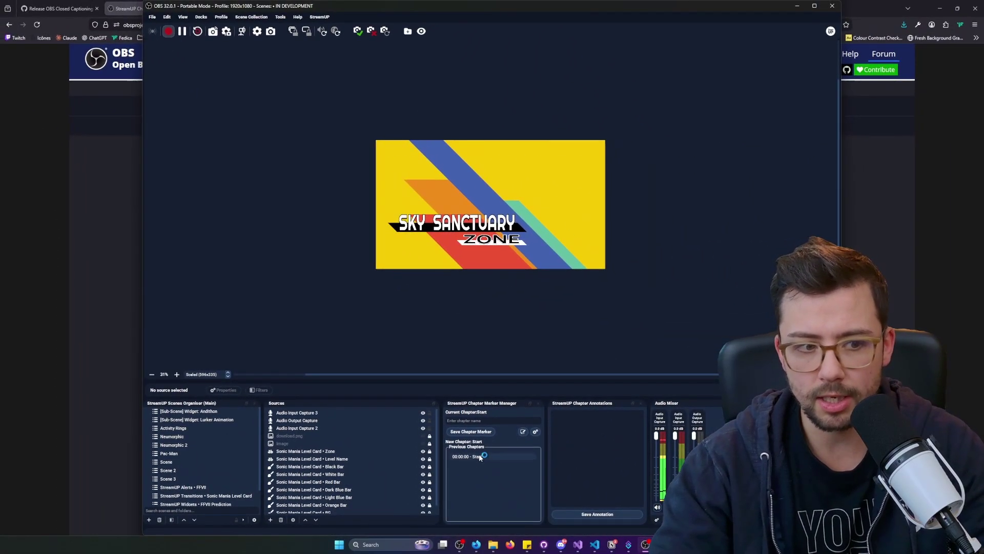
left_click(472, 432)
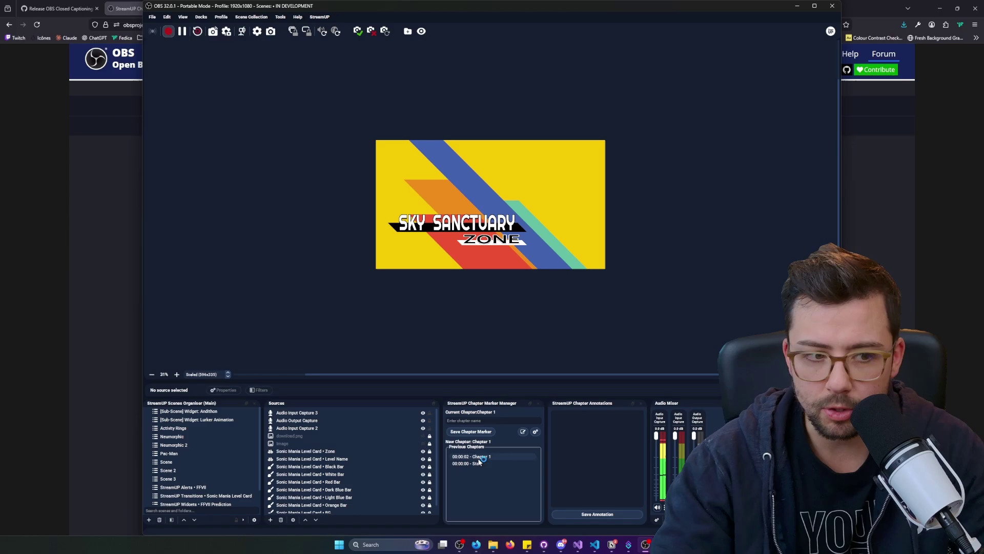
left_click(487, 423)
type("test")
left_click(485, 431)
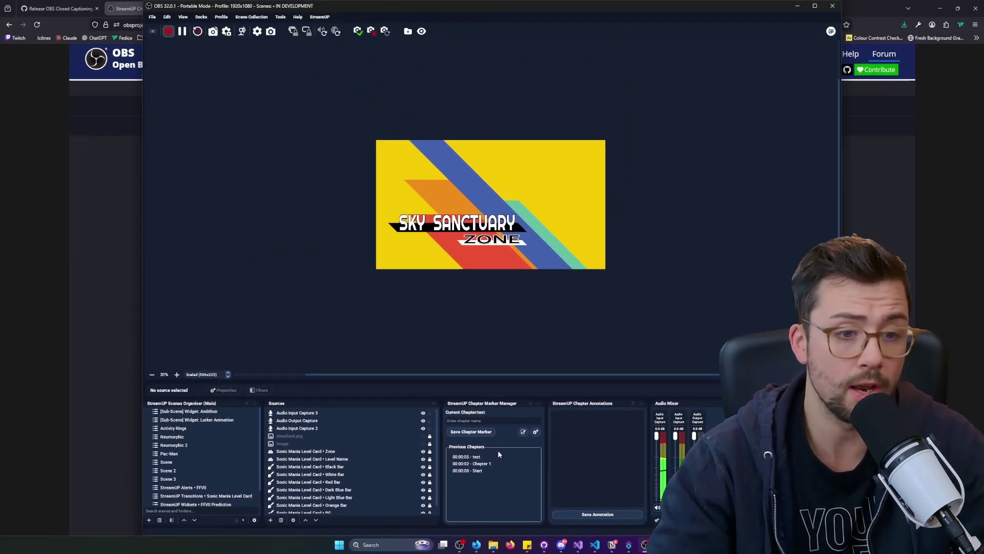
Open and close the Chapter Marker Manager settings, then begin a chapter annotation.
left_click(535, 431)
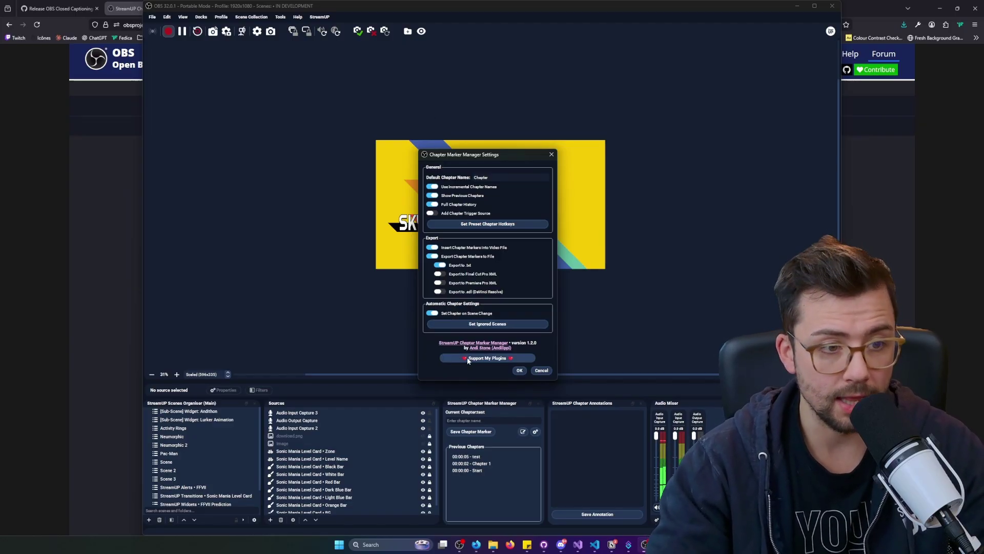
left_click(519, 370)
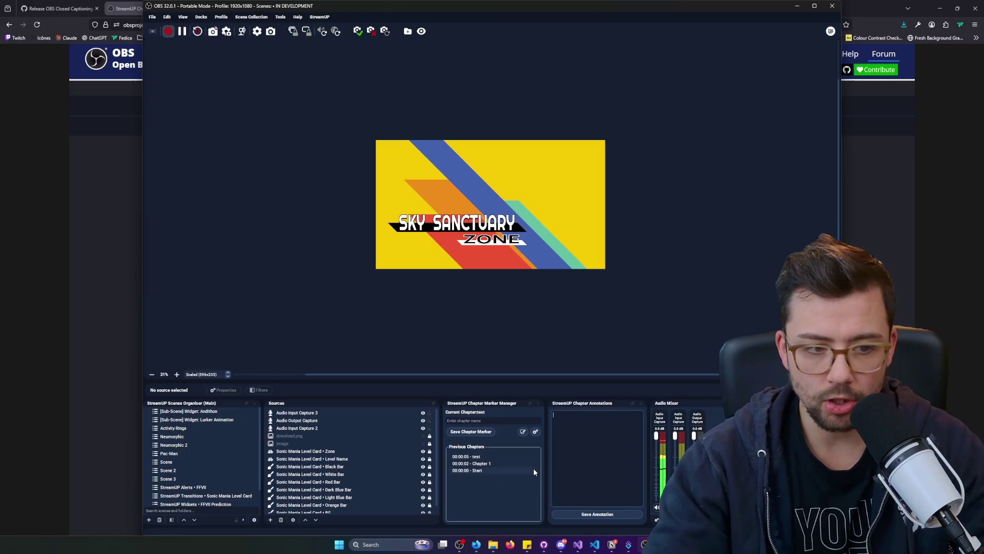
left_click(562, 430)
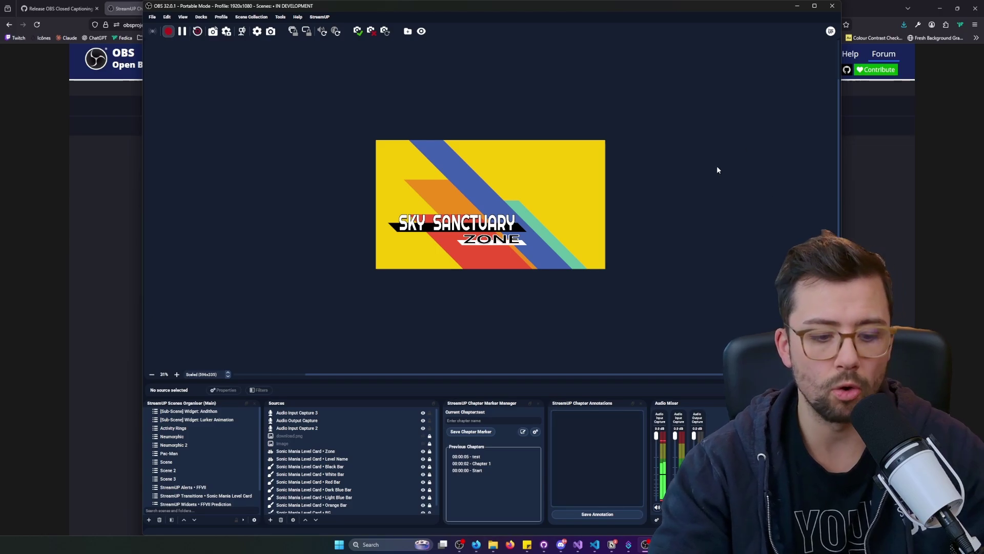
Return to the browser and view the plugin's Overview, scrolling down to the guide and back.
key("alt+Tab")
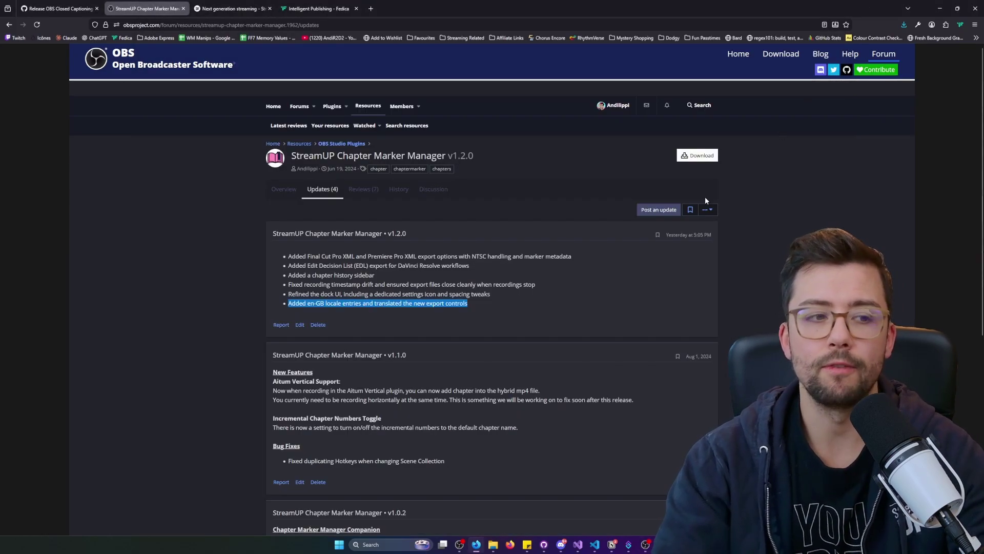
left_click(283, 189)
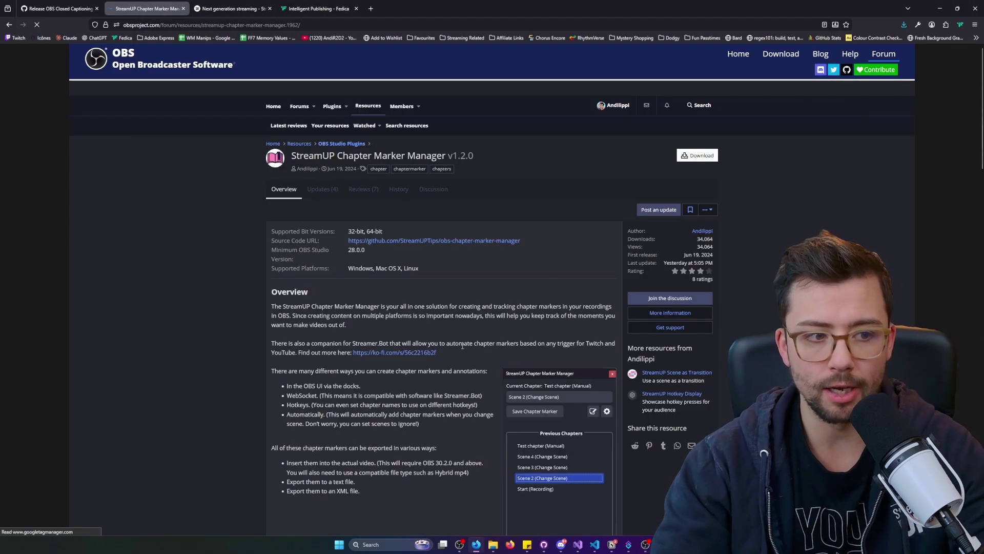
scroll(462, 346, "down", 7)
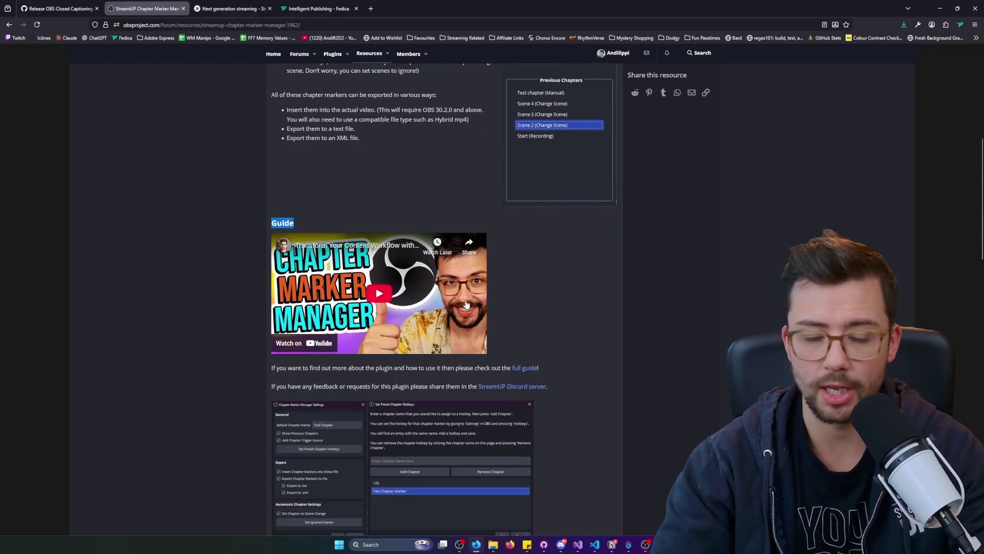
scroll(471, 306, "up", 5)
scroll(472, 306, "up", 3)
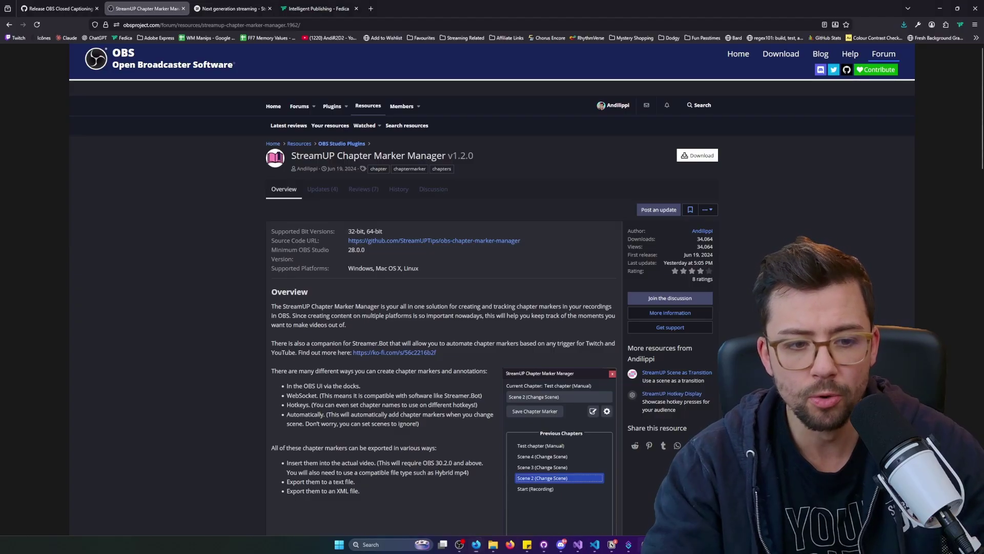
left_click(644, 545)
left_click(168, 31)
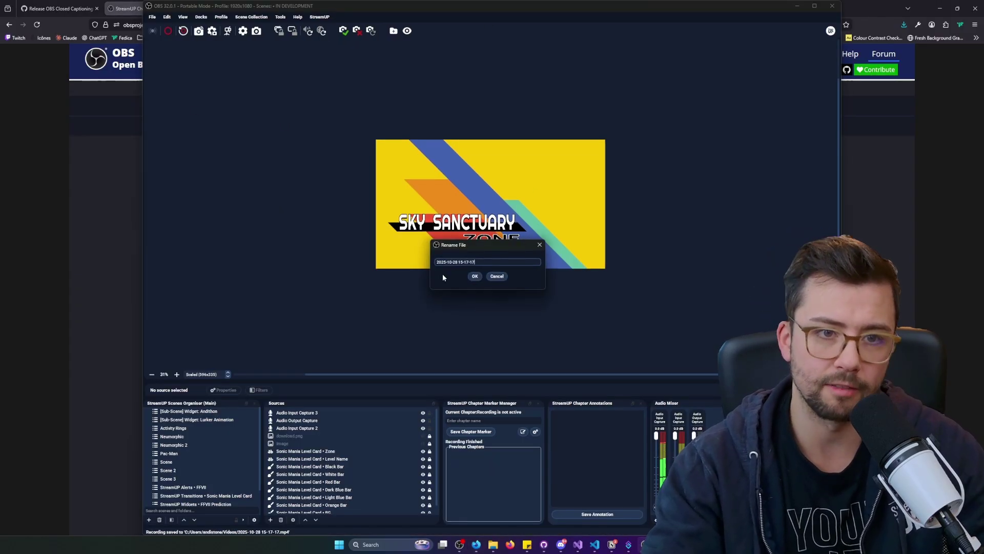
left_click(474, 277)
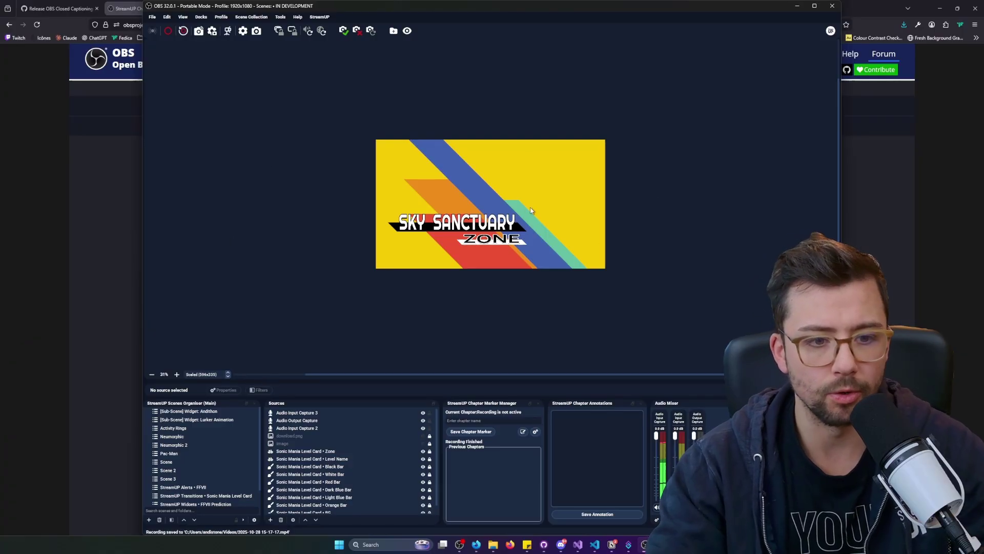